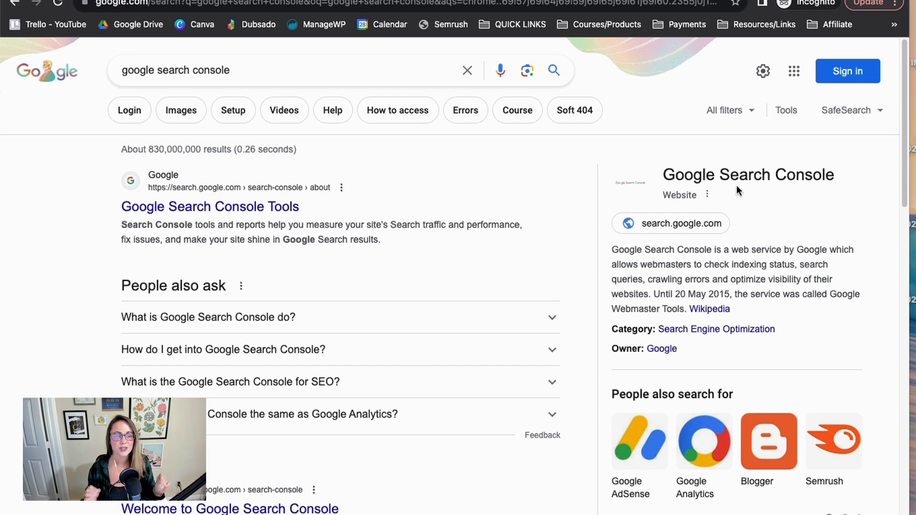
Step: View and dismiss the About panel for the Google Search Console result, then scroll the results
{"action": "left_click", "coordinate": [341, 187]}
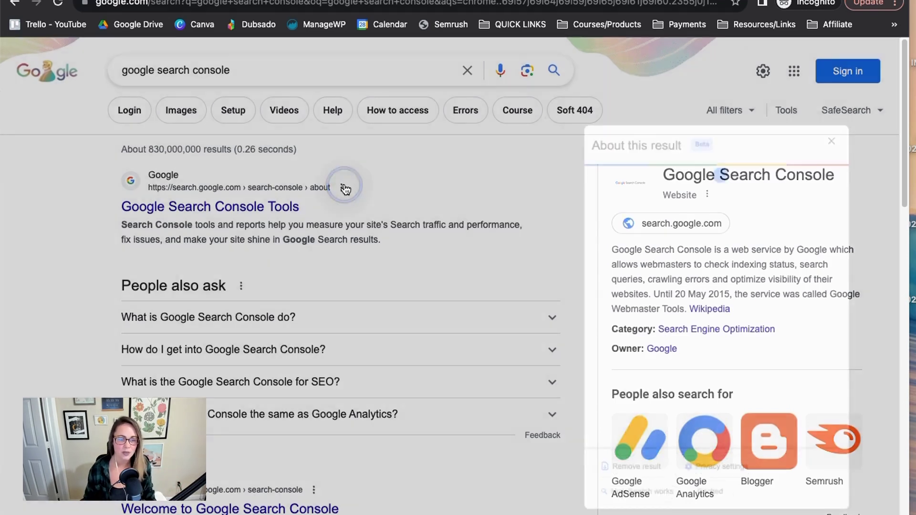
{"action": "left_click", "coordinate": [840, 127]}
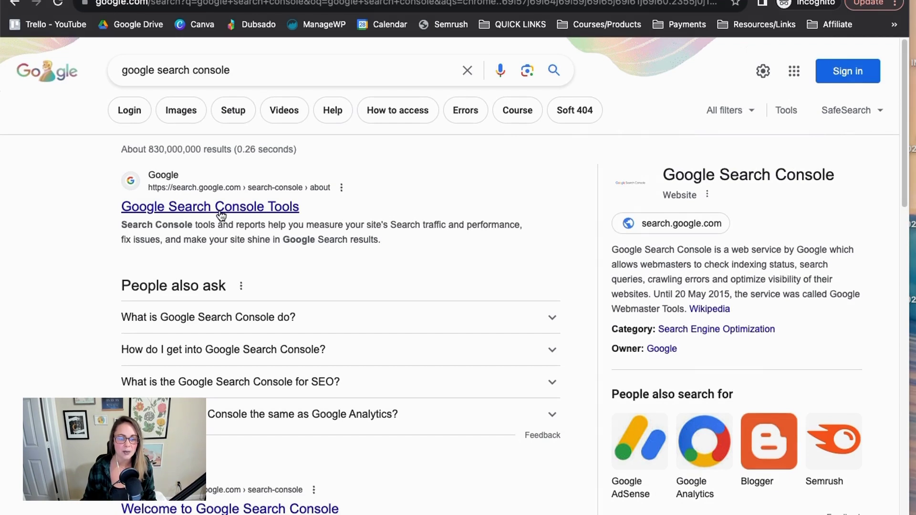
{"action": "scroll", "coordinate": [262, 278], "scroll_direction": "down", "scroll_amount": 1}
{"action": "scroll", "coordinate": [263, 296], "scroll_direction": "down", "scroll_amount": 5}
{"action": "scroll", "coordinate": [227, 419], "scroll_direction": "up", "scroll_amount": 6}
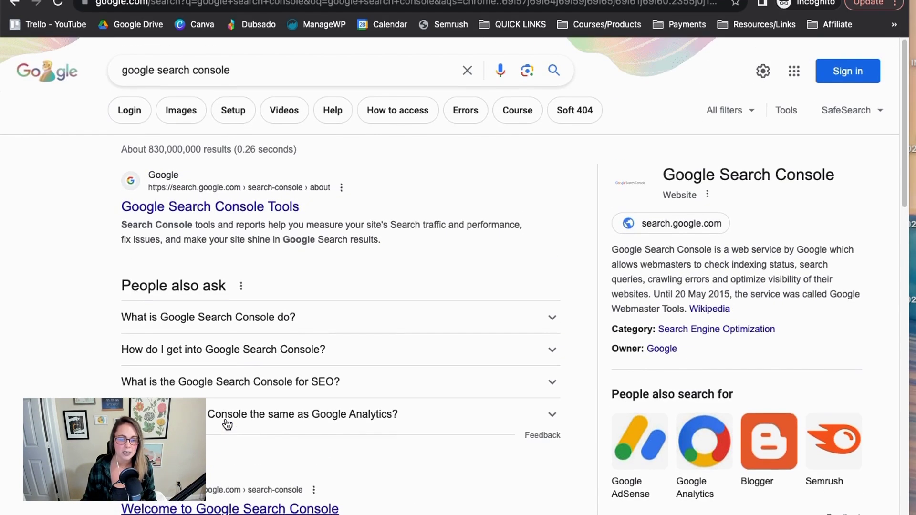
Step: Go to the Search Console Tools page and start using Search Console by signing in
{"action": "left_click", "coordinate": [241, 206]}
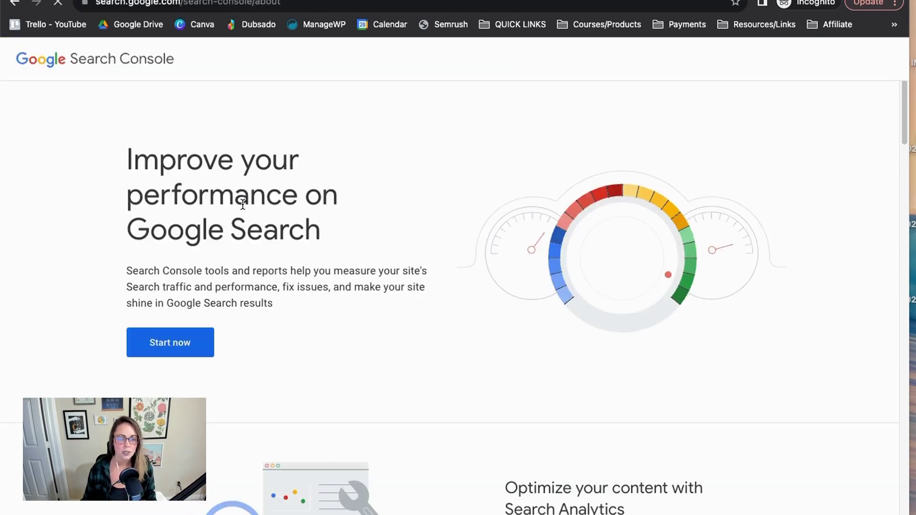
{"action": "left_click", "coordinate": [195, 346]}
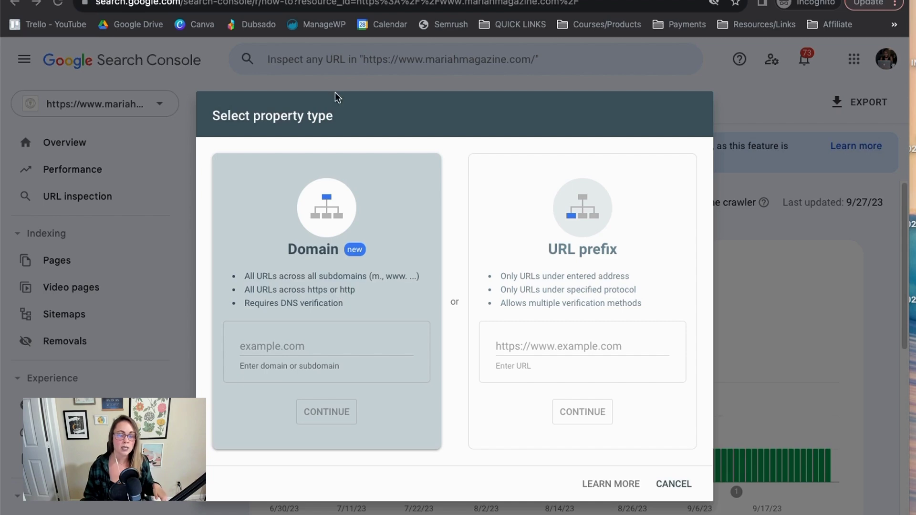
{"action": "left_click", "coordinate": [214, 81]}
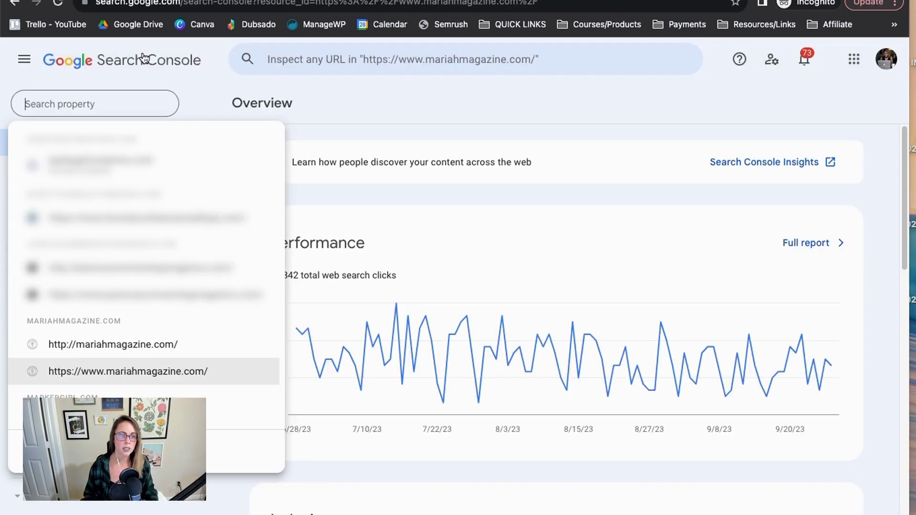
{"action": "left_click", "coordinate": [195, 104]}
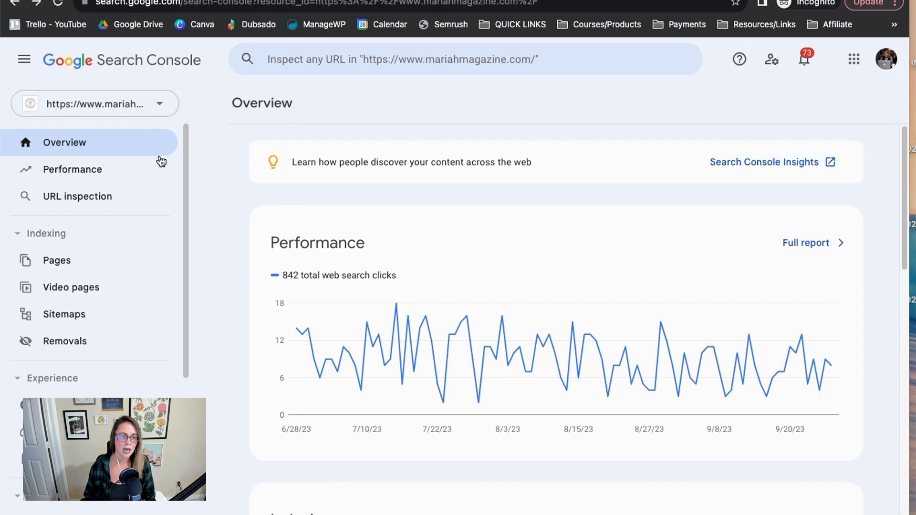
{"action": "left_click", "coordinate": [127, 110]}
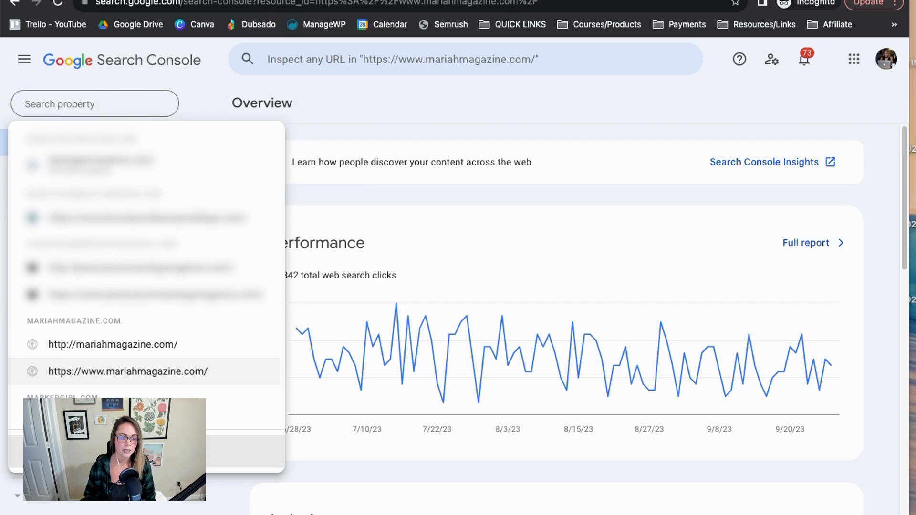
{"action": "left_click", "coordinate": [239, 450]}
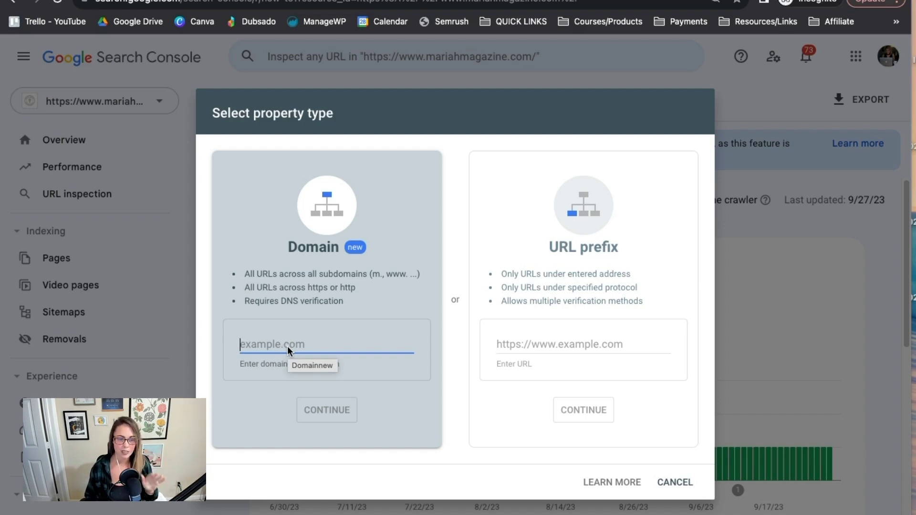
{"action": "left_click", "coordinate": [288, 344]}
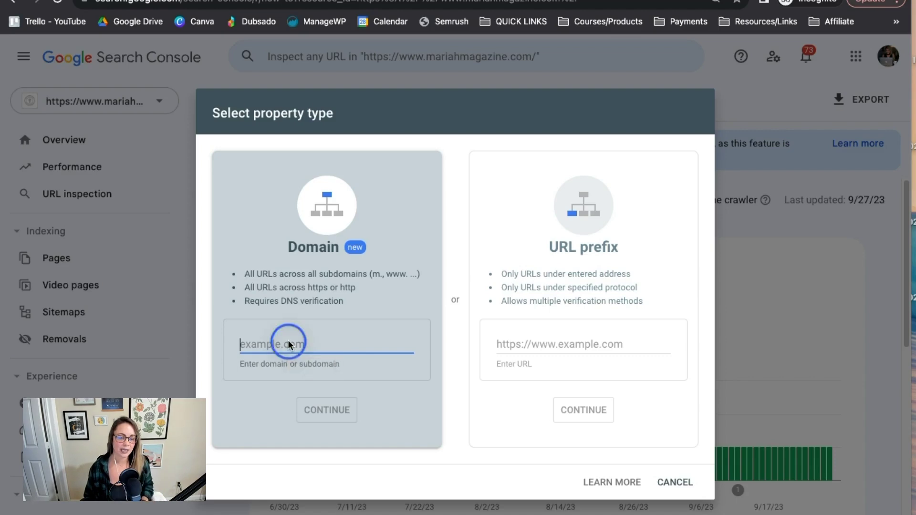
{"action": "type", "text": "curiouslyguided.com"}
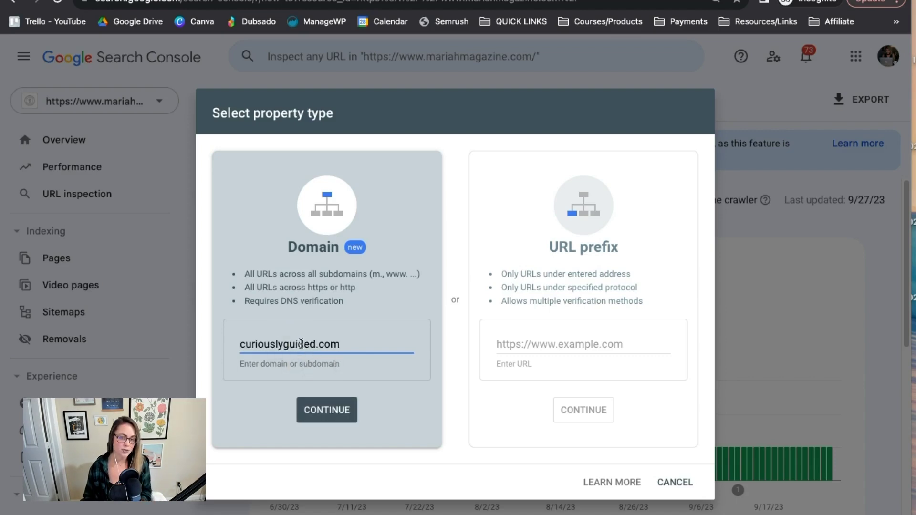
{"action": "left_click", "coordinate": [323, 410]}
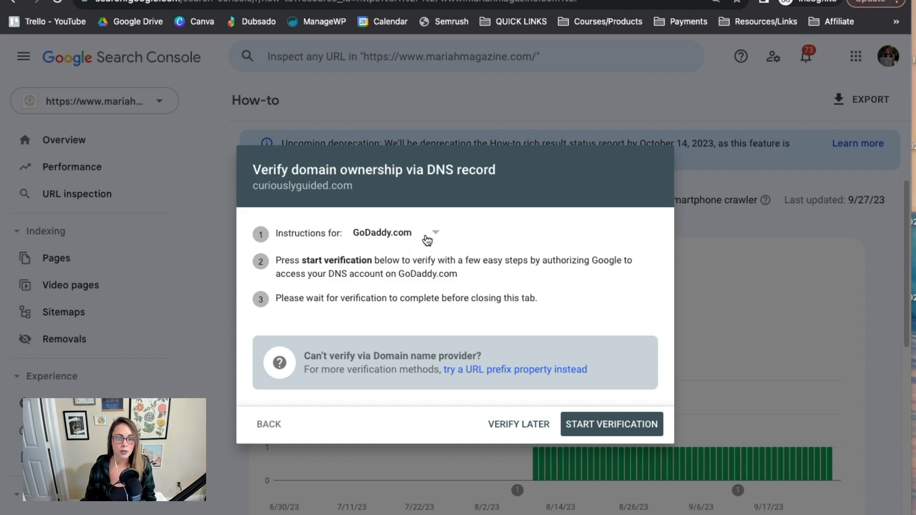
{"action": "left_click", "coordinate": [426, 237]}
{"action": "left_click", "coordinate": [399, 238]}
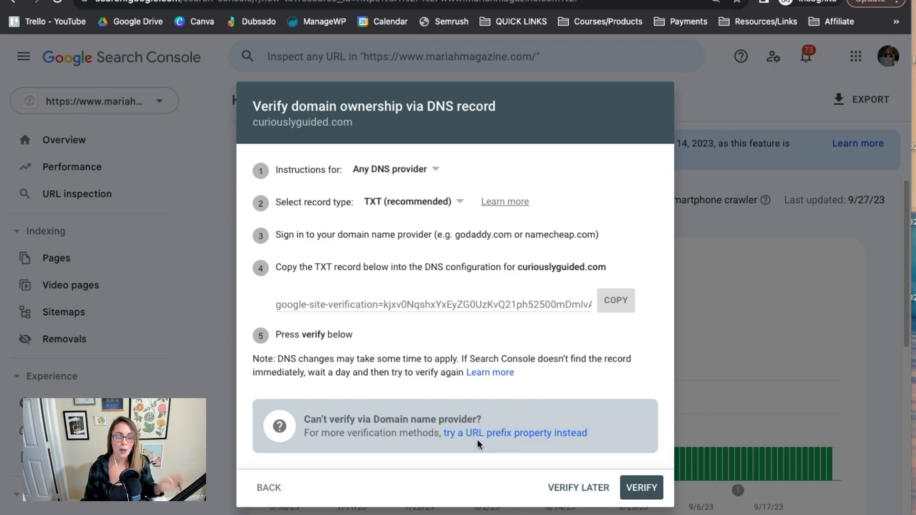
{"action": "left_click", "coordinate": [536, 434]}
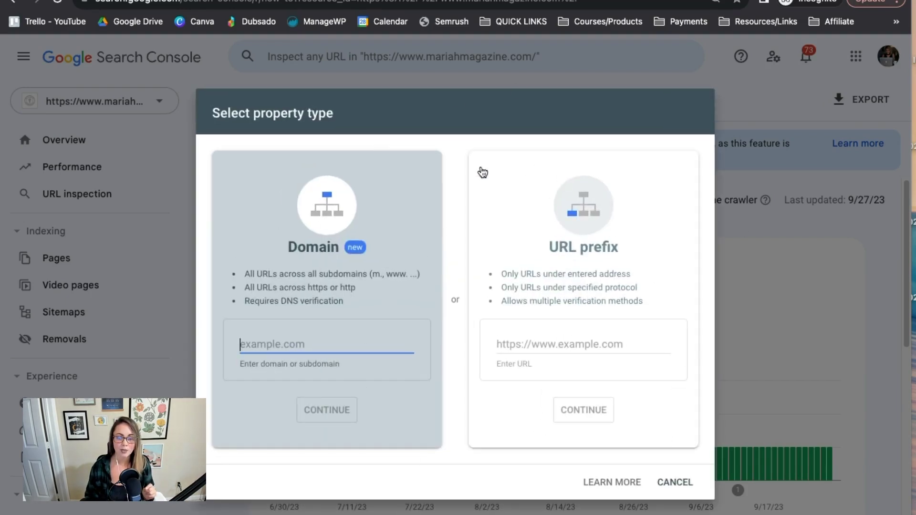
{"action": "left_click", "coordinate": [688, 298]}
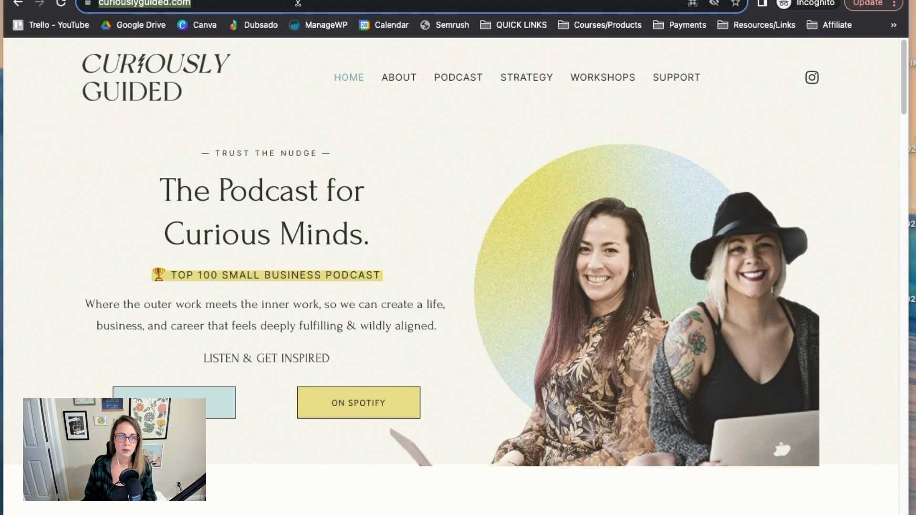
{"action": "left_click", "coordinate": [305, 5]}
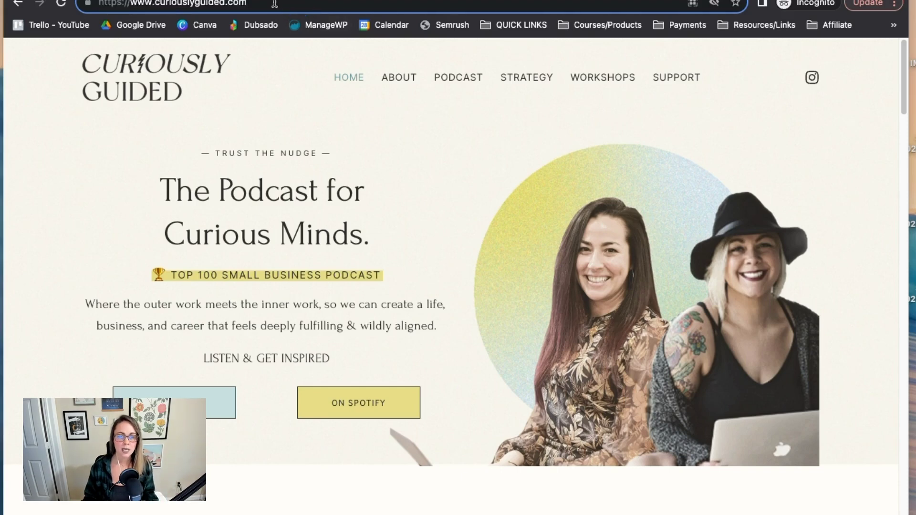
{"action": "key", "text": "super+a"}
{"action": "key", "text": "super+c"}
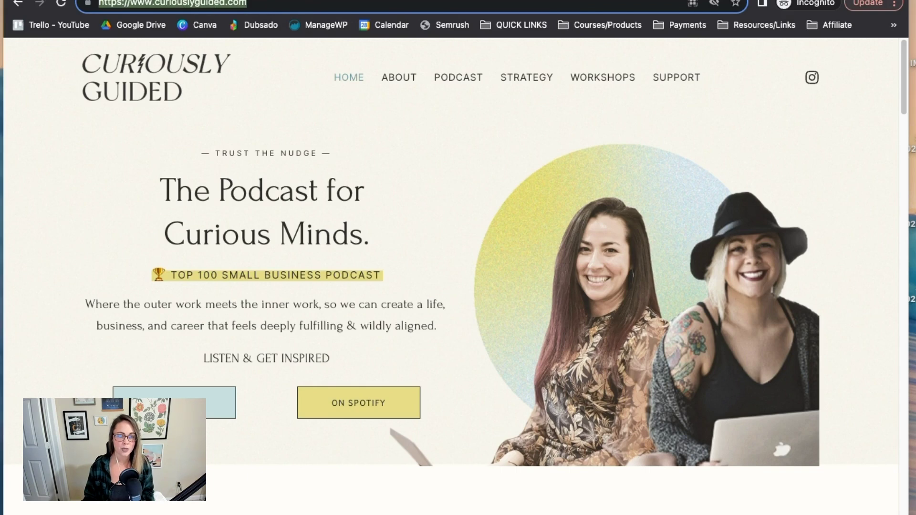
{"action": "key", "text": "ctrl+Tab"}
{"action": "left_click", "coordinate": [582, 367]}
{"action": "key", "text": "super+v"}
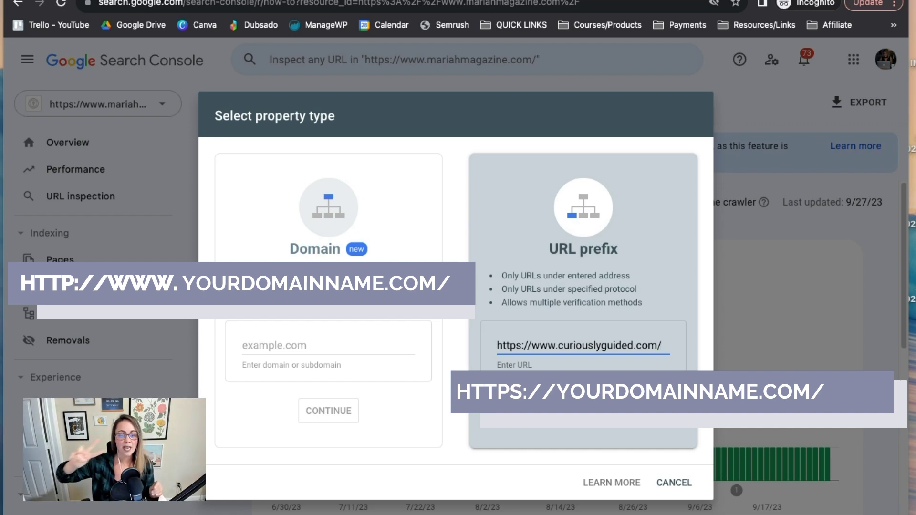
{"action": "double_click", "coordinate": [544, 346]}
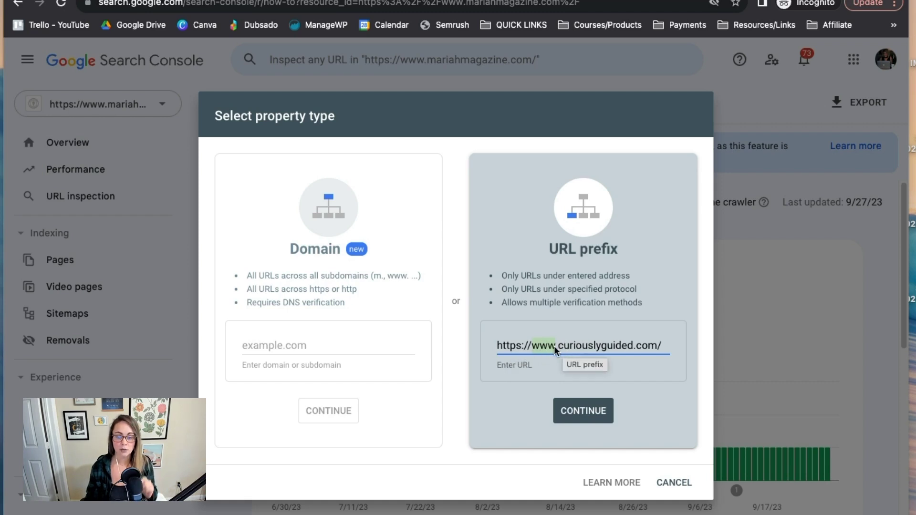
{"action": "left_click", "coordinate": [616, 346]}
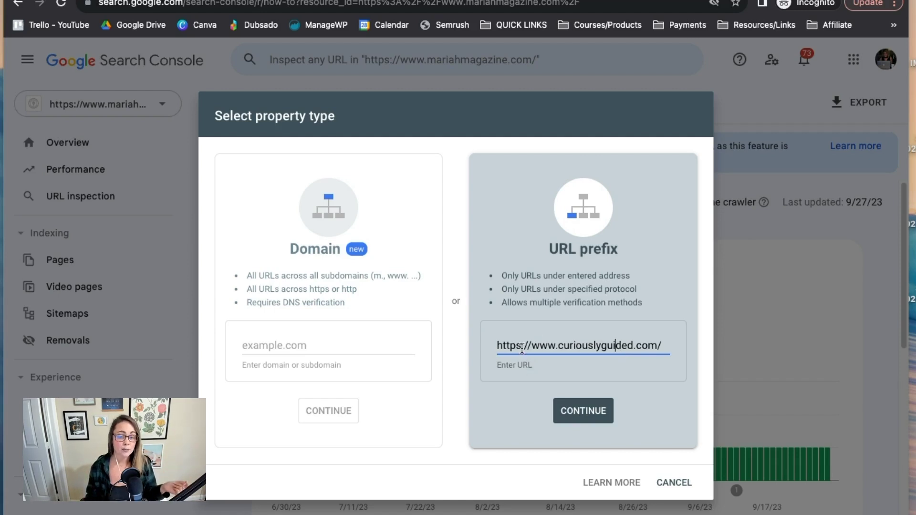
{"action": "left_click_drag", "start_coordinate": [521, 347], "coordinate": [487, 341]}
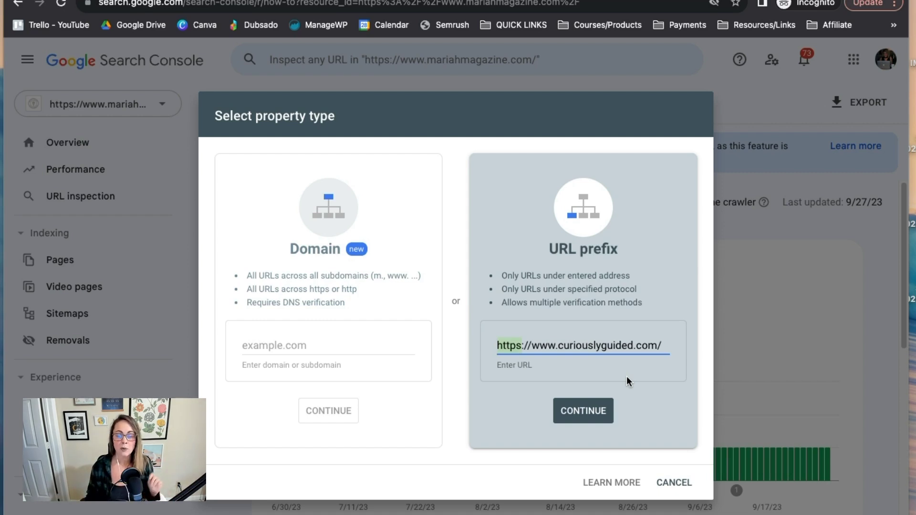
{"action": "left_click", "coordinate": [527, 351]}
{"action": "left_click", "coordinate": [487, 348]}
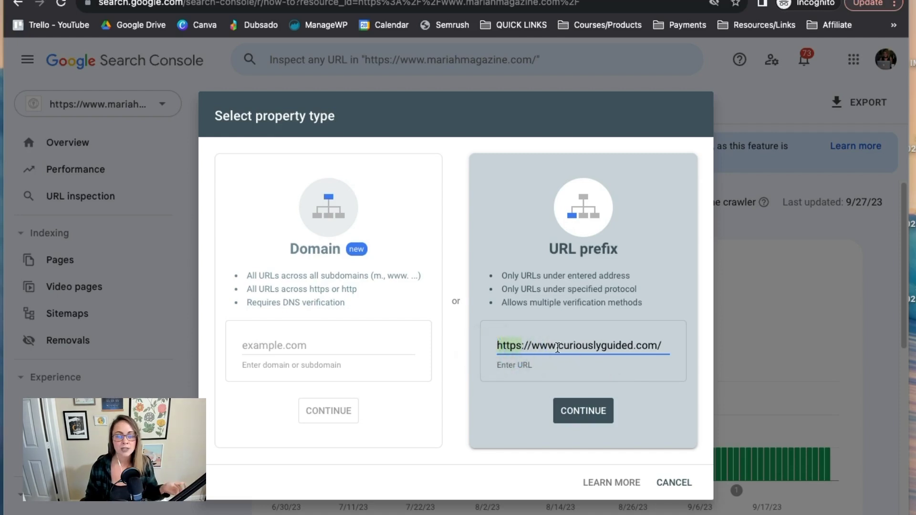
{"action": "left_click", "coordinate": [523, 348]}
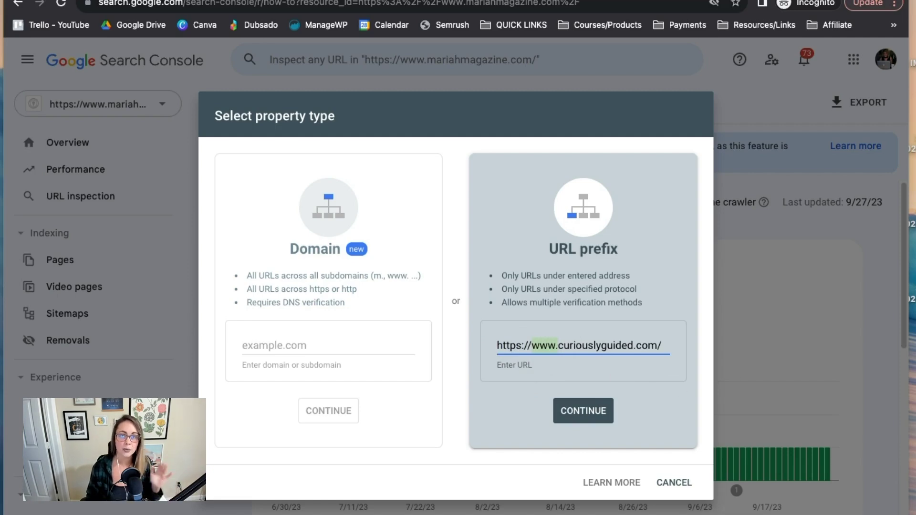
{"action": "left_click", "coordinate": [644, 419]}
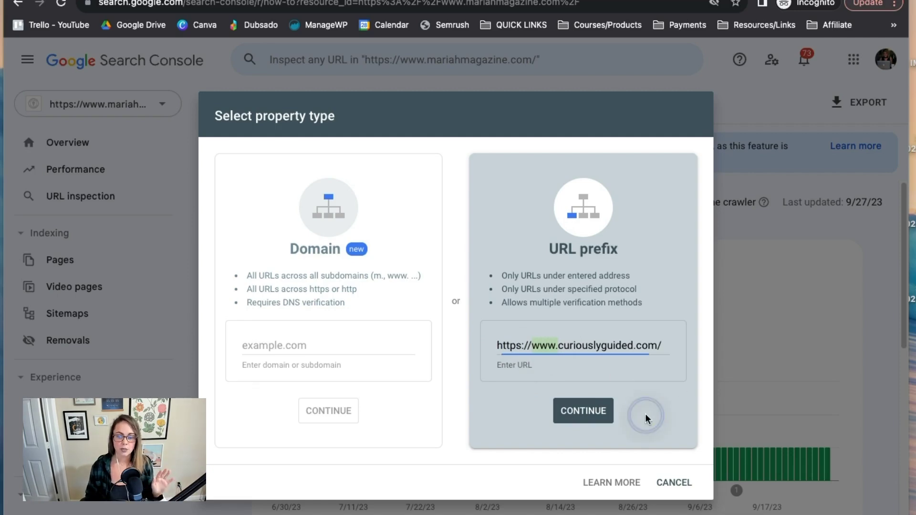
{"action": "left_click", "coordinate": [589, 415]}
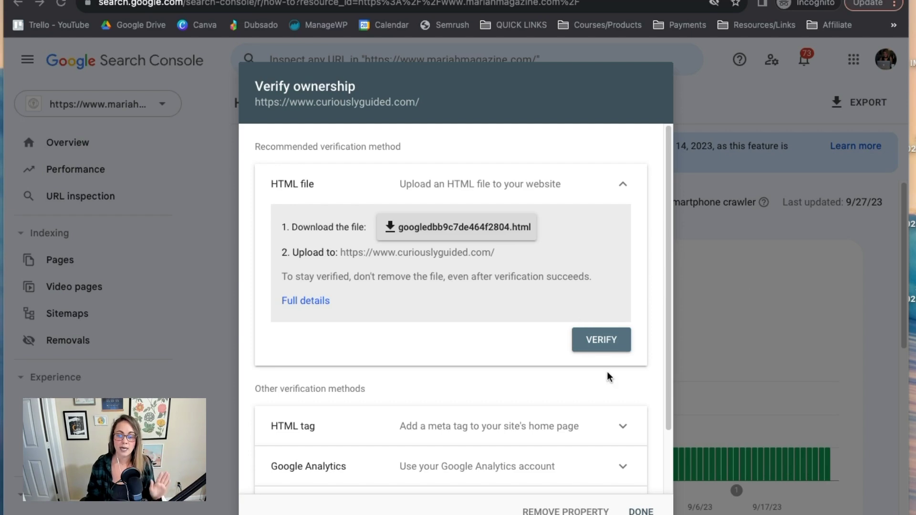
{"action": "scroll", "coordinate": [607, 371], "scroll_direction": "down", "scroll_amount": 2}
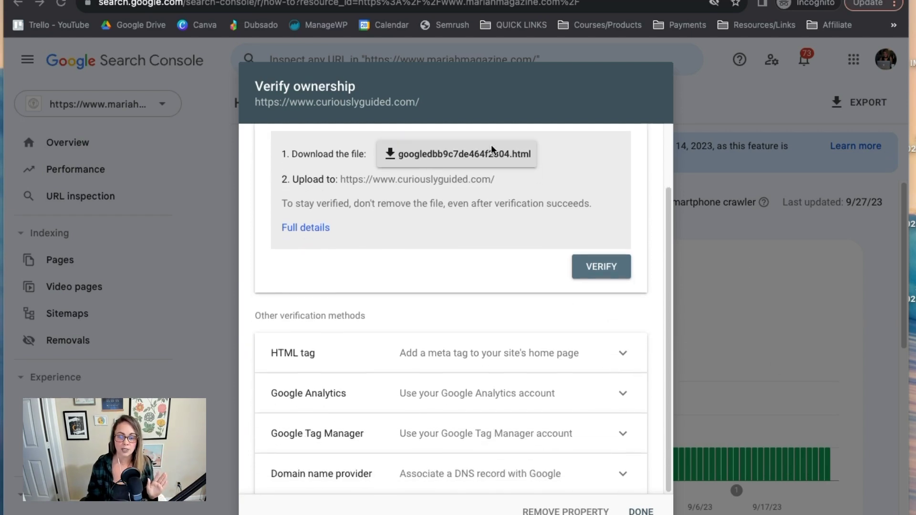
{"action": "left_click", "coordinate": [623, 394]}
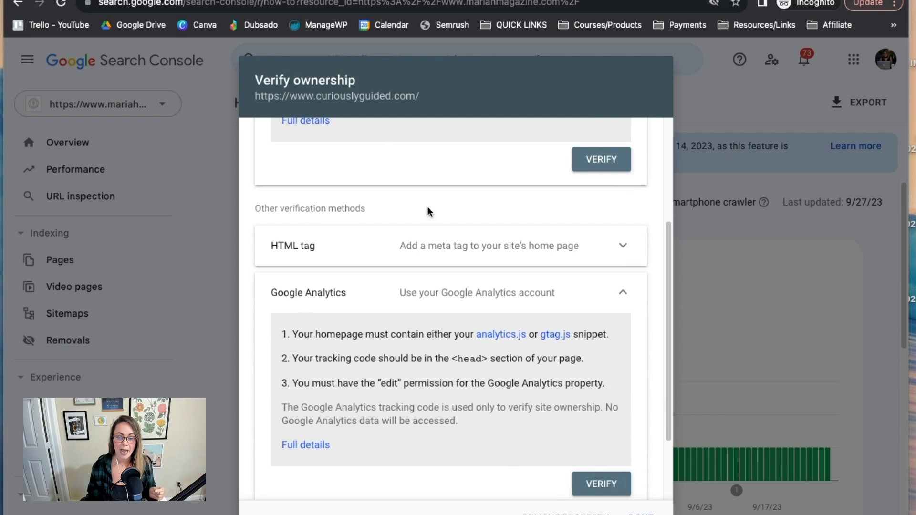
{"action": "left_click", "coordinate": [615, 298]}
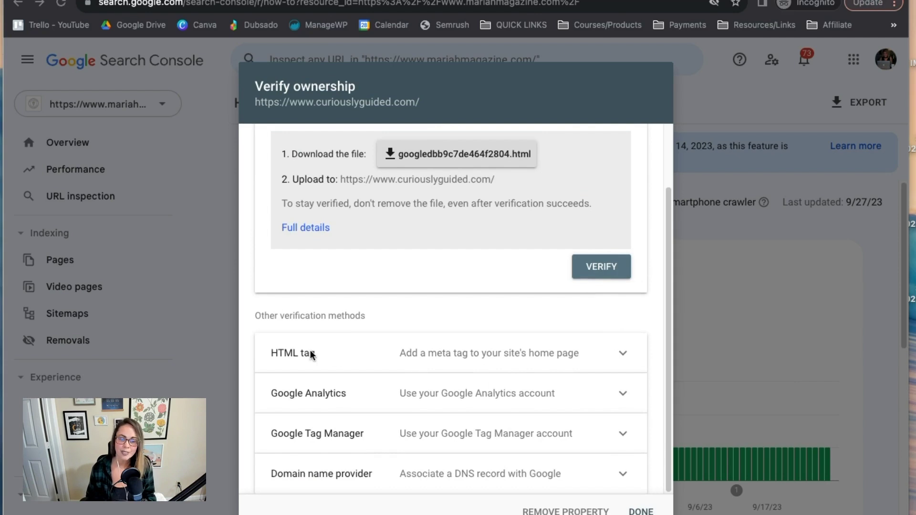
{"action": "left_click", "coordinate": [620, 355]}
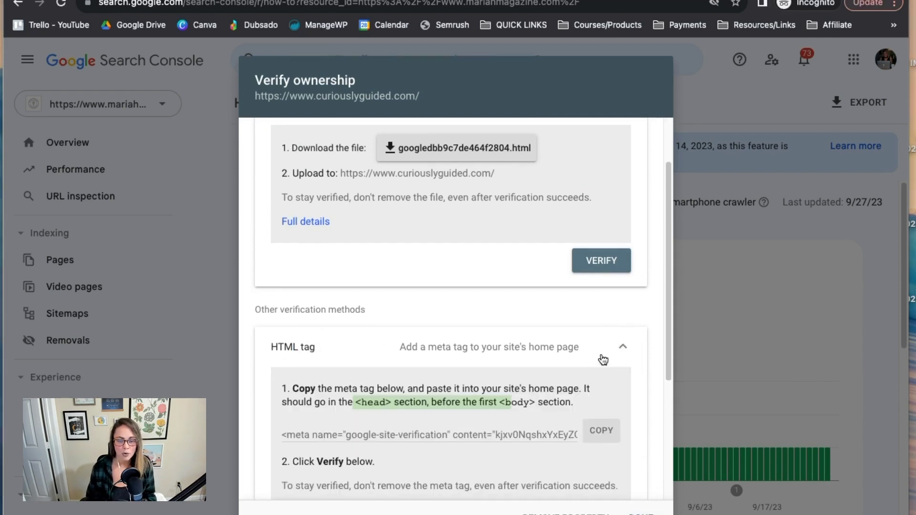
{"action": "left_click", "coordinate": [601, 342]}
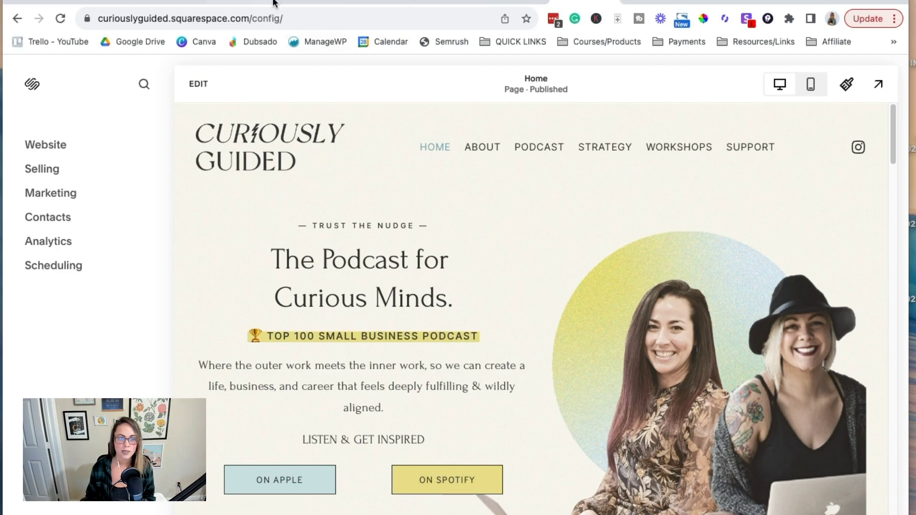
Step: Switch to the createitcollective.com WordPress Customizer tab
{"action": "left_click", "coordinate": [307, 2]}
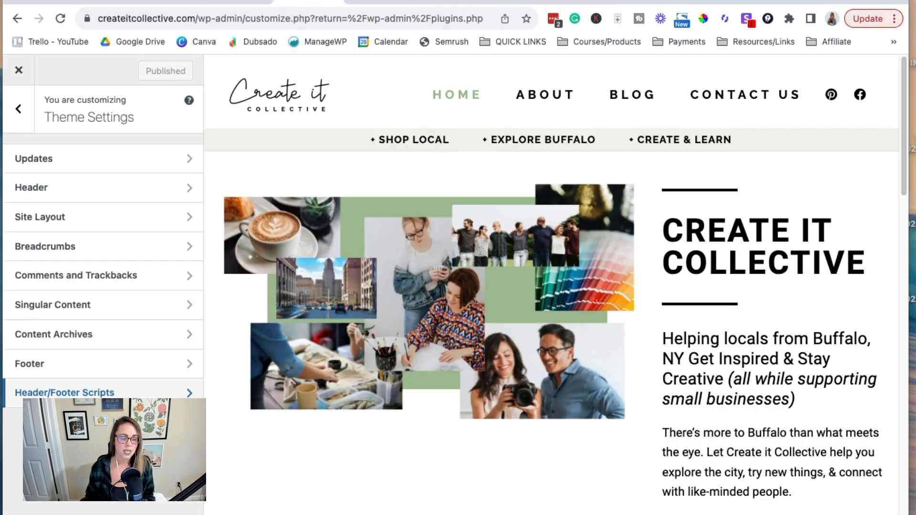
Step: Open the customizer's Theme Settings > Header/Footer Scripts to view the existing header code
{"action": "left_click", "coordinate": [18, 109]}
{"action": "left_click", "coordinate": [119, 387]}
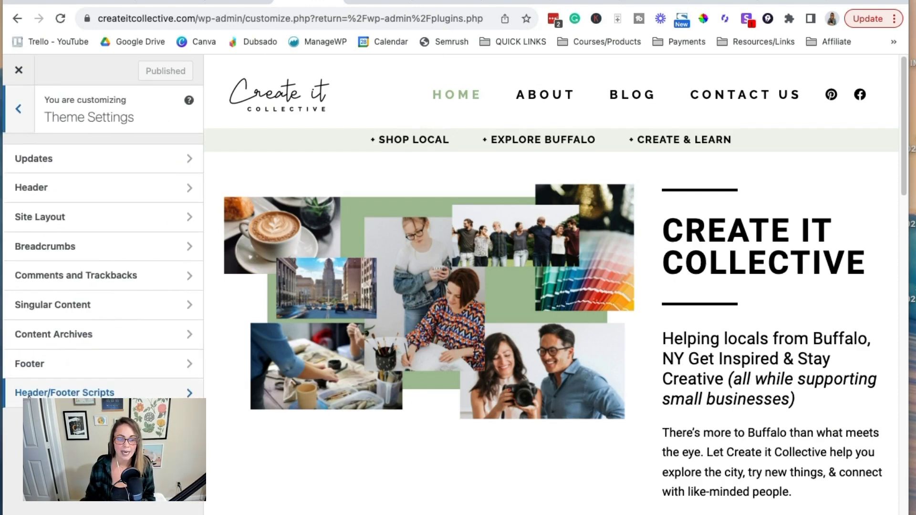
{"action": "left_click", "coordinate": [119, 390]}
{"action": "scroll", "coordinate": [159, 247], "scroll_direction": "down", "scroll_amount": 10}
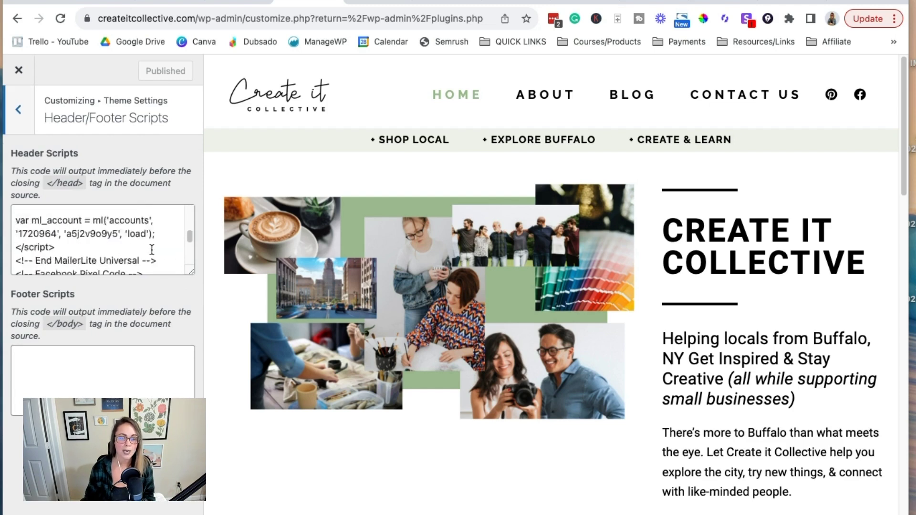
{"action": "left_click", "coordinate": [61, 179]}
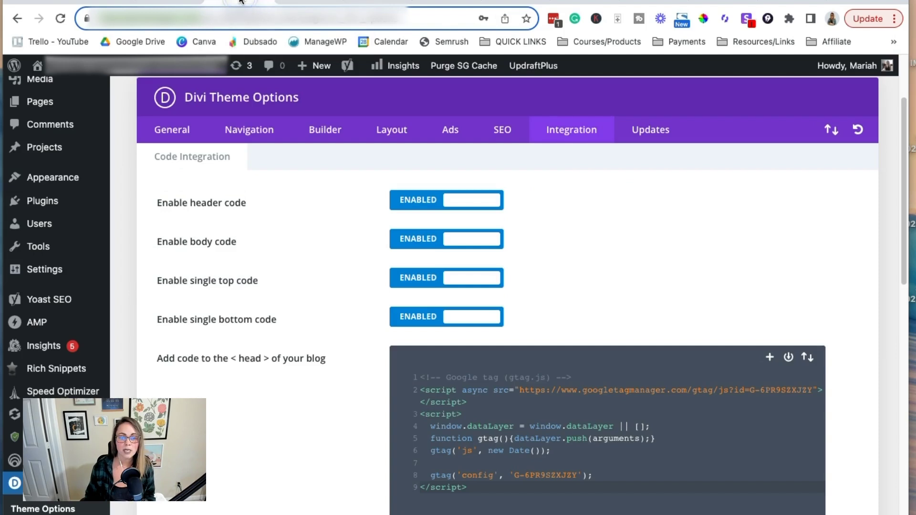
Step: Switch to Divi Theme Options and view the Google tag code in its Integration settings
{"action": "left_click", "coordinate": [238, 4]}
{"action": "scroll", "coordinate": [305, 292], "scroll_direction": "down", "scroll_amount": 1}
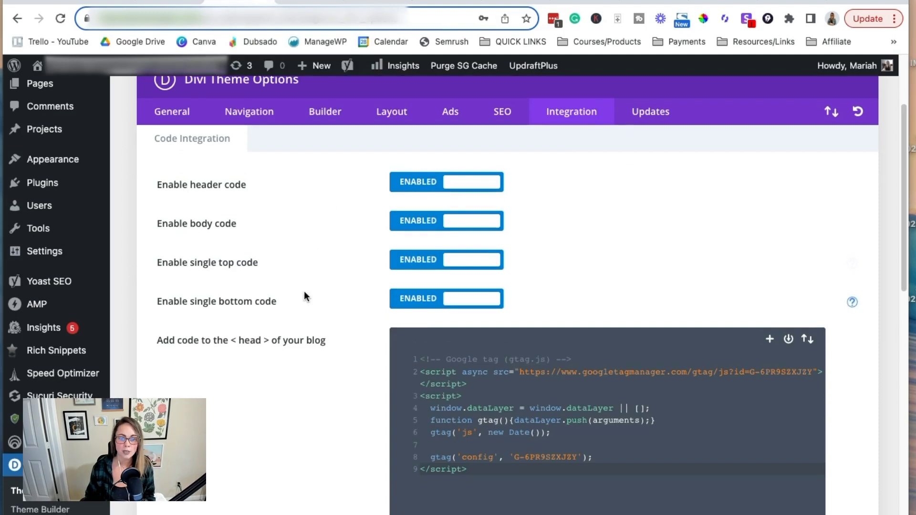
{"action": "scroll", "coordinate": [303, 292], "scroll_direction": "up", "scroll_amount": 1}
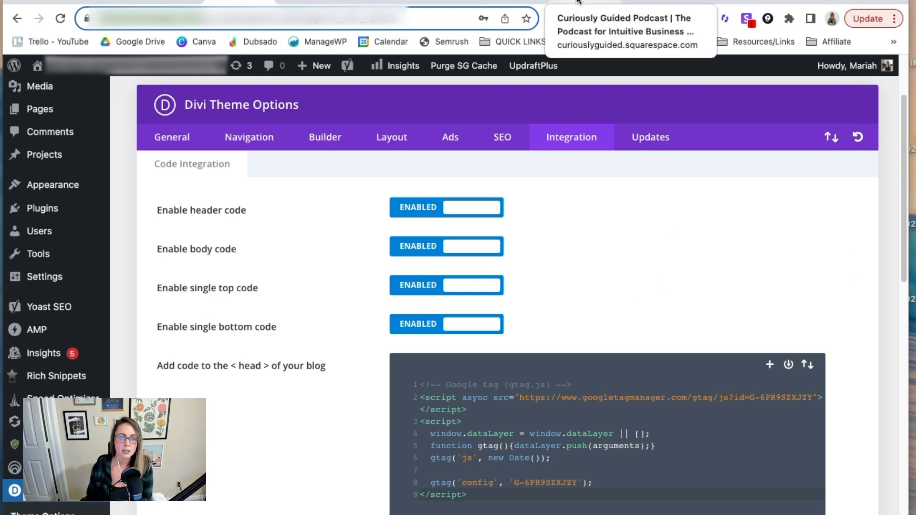
Step: Back in Squarespace, open Analytics > Search Keywords to see the deactivated Search Console connection
{"action": "left_click", "coordinate": [579, 1]}
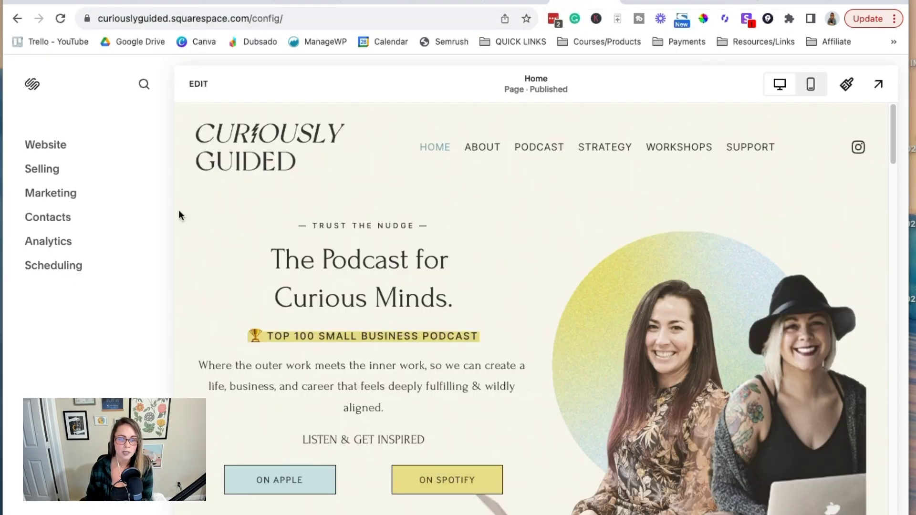
{"action": "left_click", "coordinate": [48, 243]}
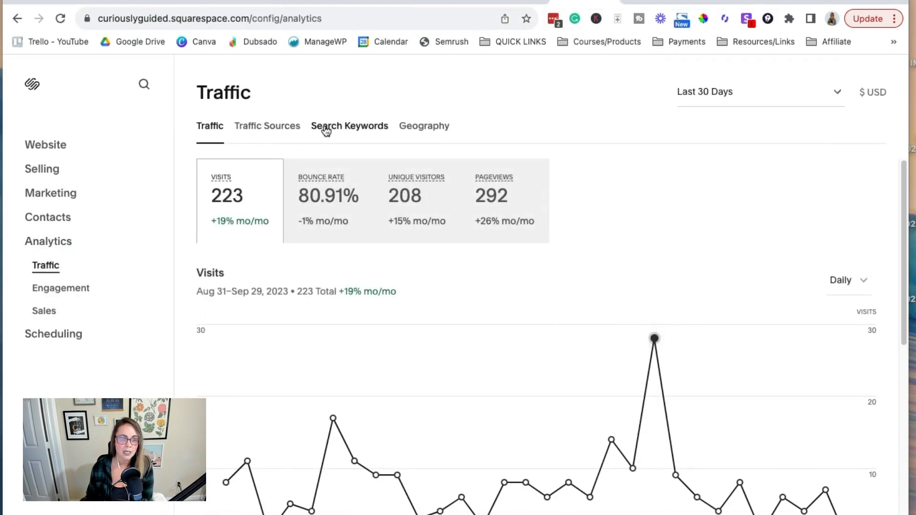
{"action": "left_click", "coordinate": [326, 130]}
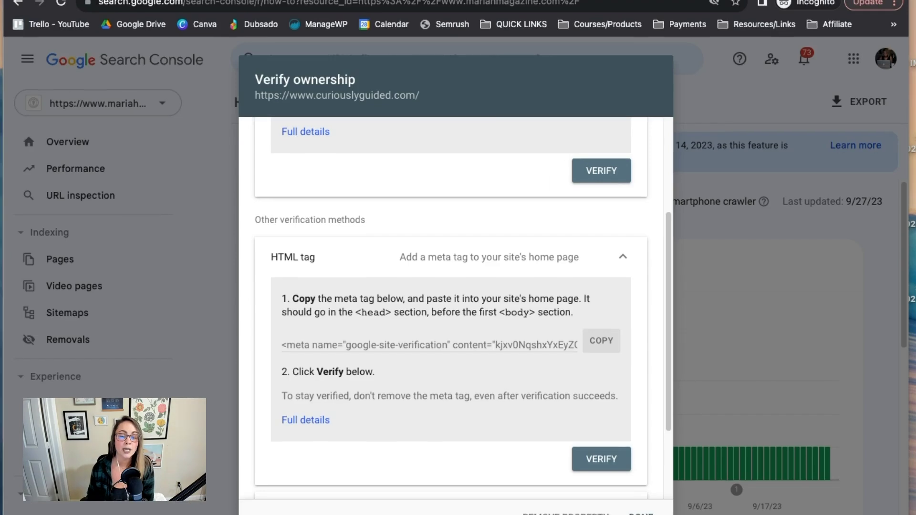
{"action": "scroll", "coordinate": [650, 398], "scroll_direction": "down", "scroll_amount": 5}
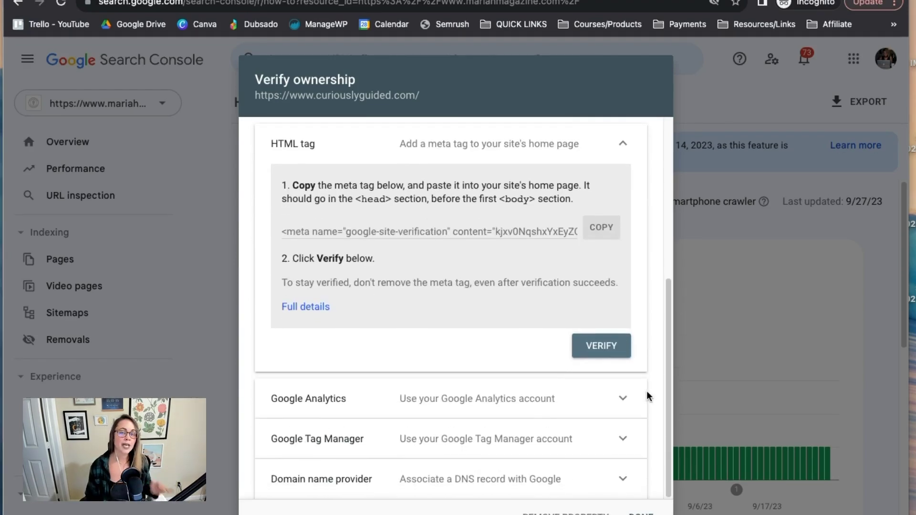
{"action": "left_click", "coordinate": [623, 406]}
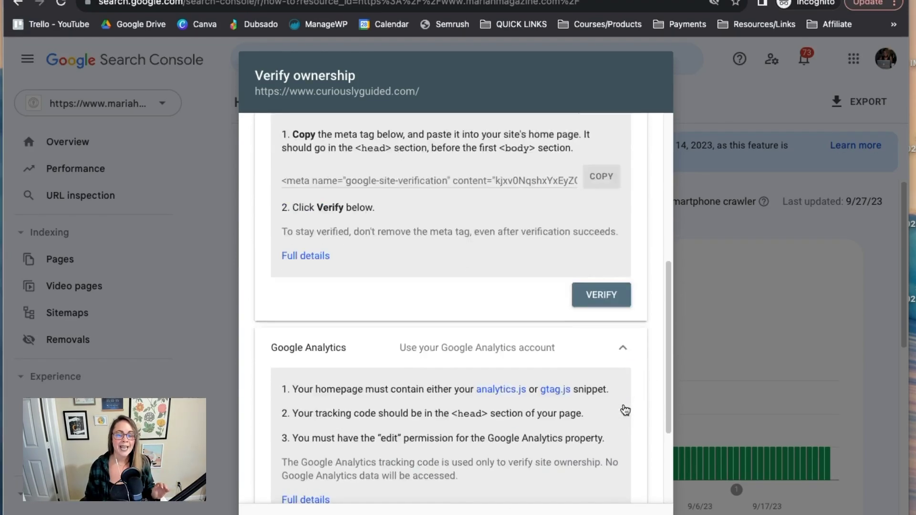
{"action": "scroll", "coordinate": [624, 410], "scroll_direction": "down", "scroll_amount": 5}
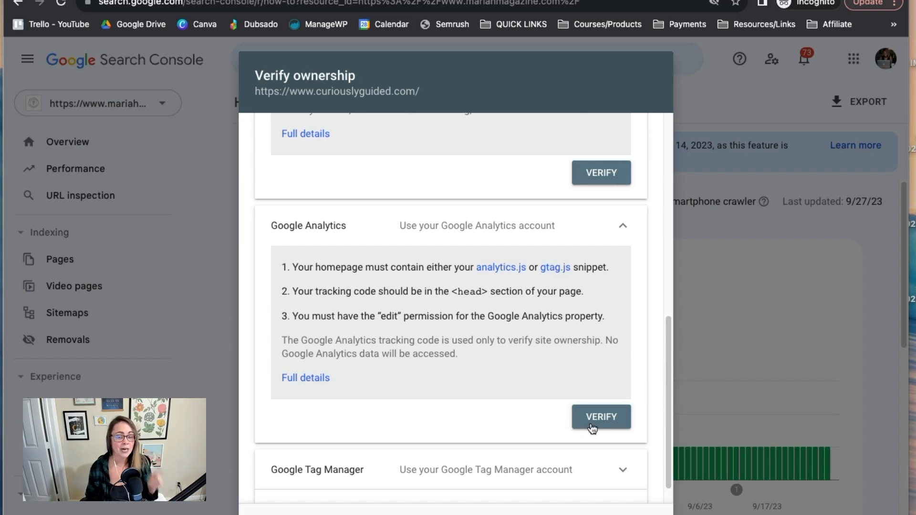
{"action": "left_click", "coordinate": [604, 428]}
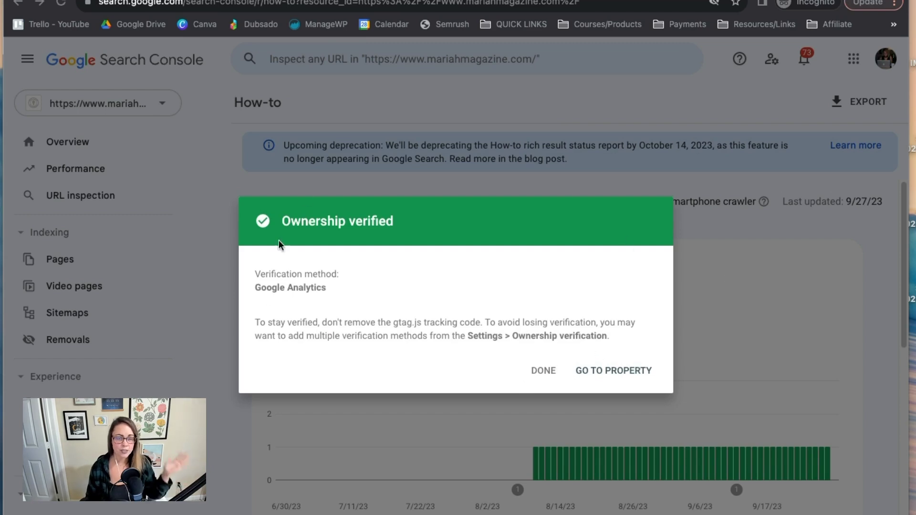
{"action": "left_click", "coordinate": [608, 353]}
{"action": "left_click", "coordinate": [603, 369]}
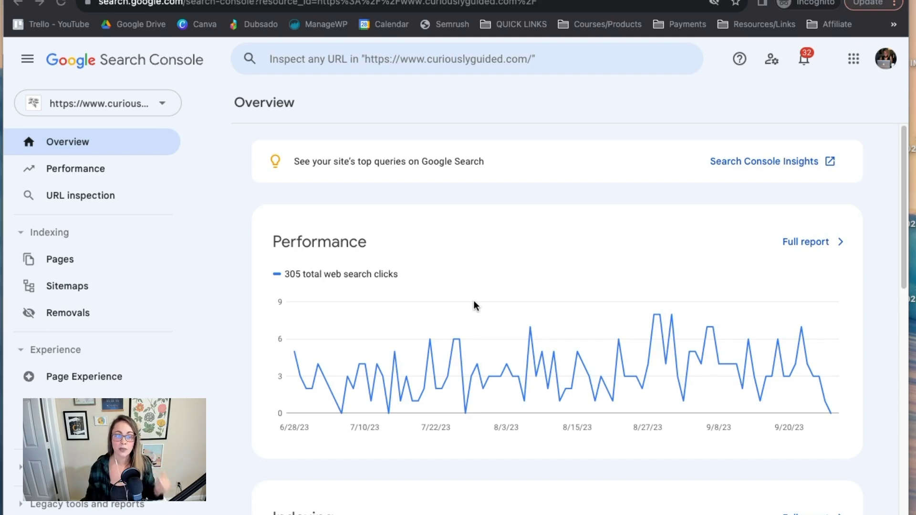
{"action": "left_click", "coordinate": [120, 106]}
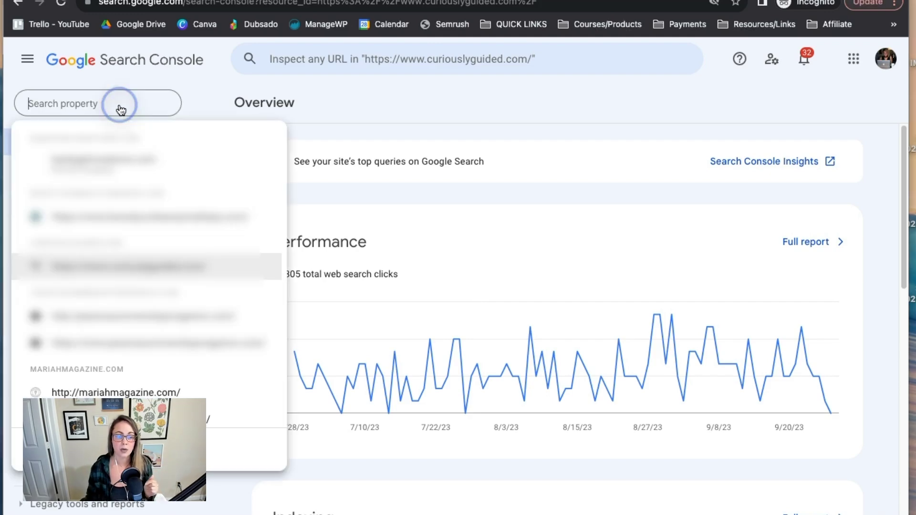
{"action": "left_click", "coordinate": [95, 449]}
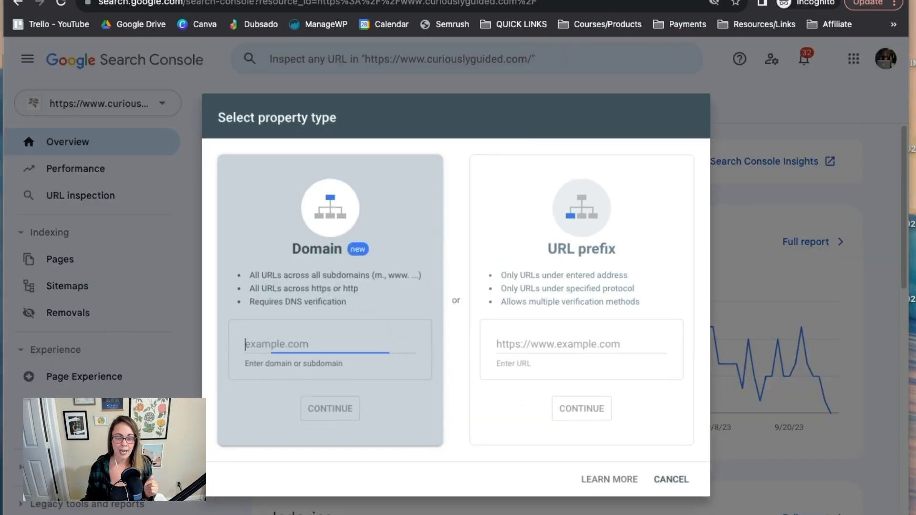
{"action": "left_click", "coordinate": [526, 347]}
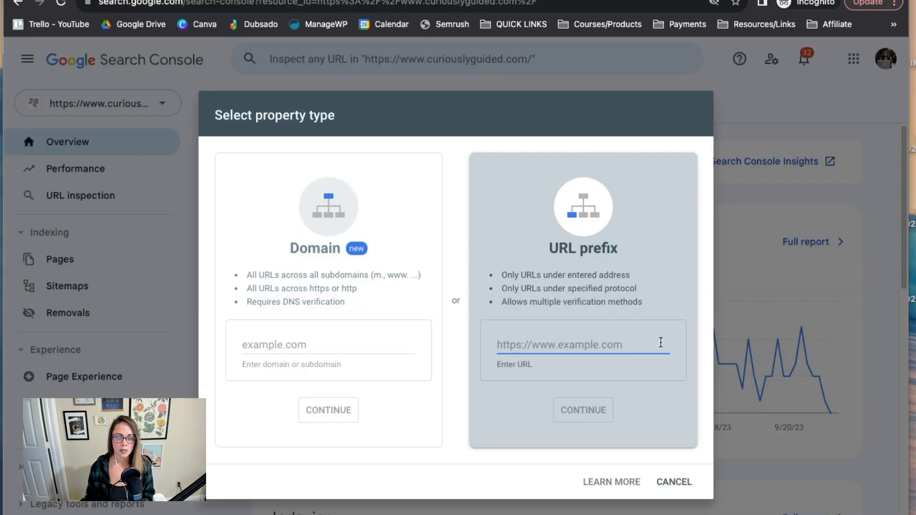
{"action": "key", "text": "super+v"}
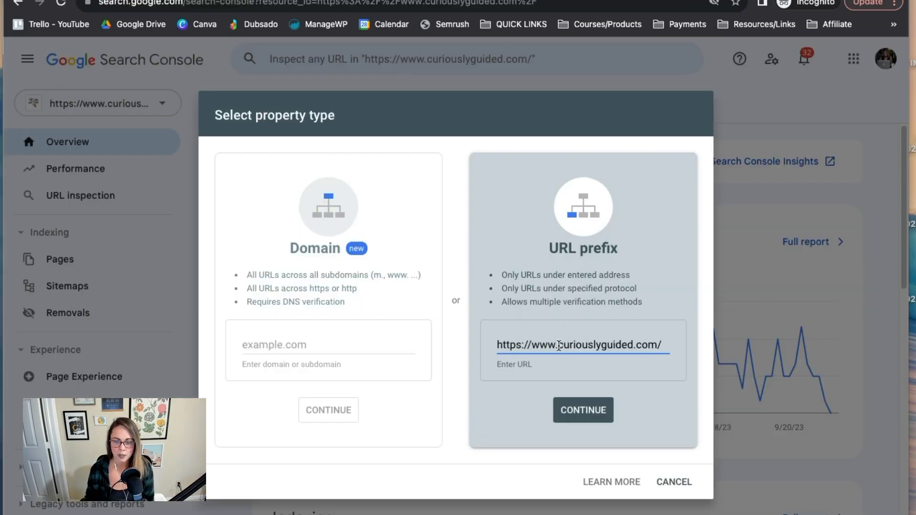
{"action": "left_click_drag", "start_coordinate": [559, 345], "coordinate": [529, 345]}
{"action": "key", "text": "BackSpace"}
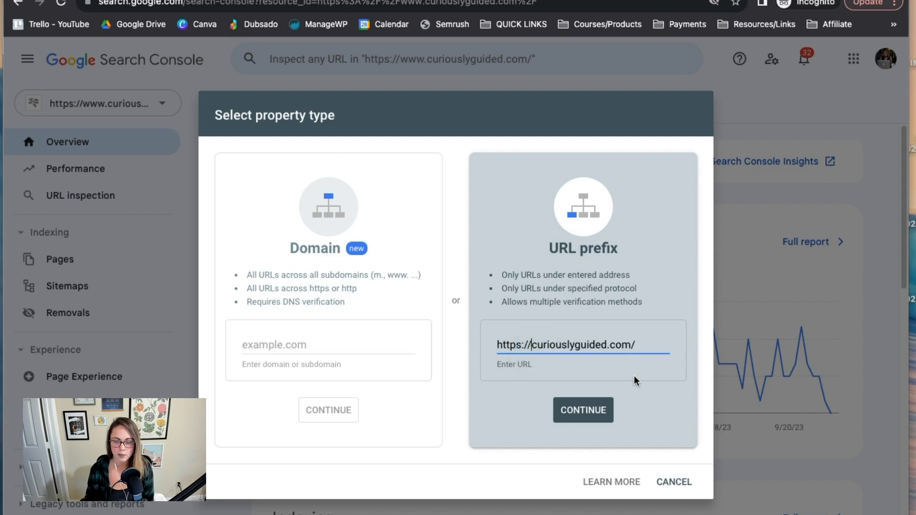
{"action": "left_click", "coordinate": [598, 412]}
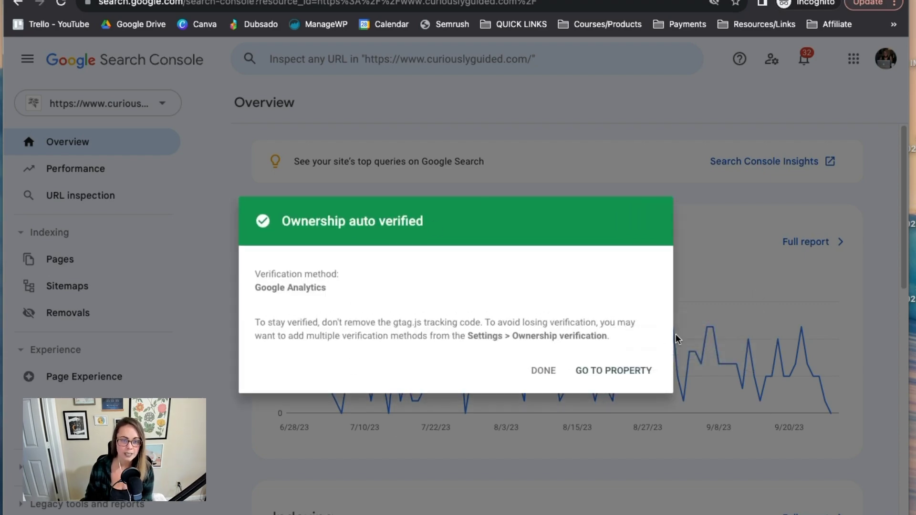
{"action": "left_click", "coordinate": [625, 370]}
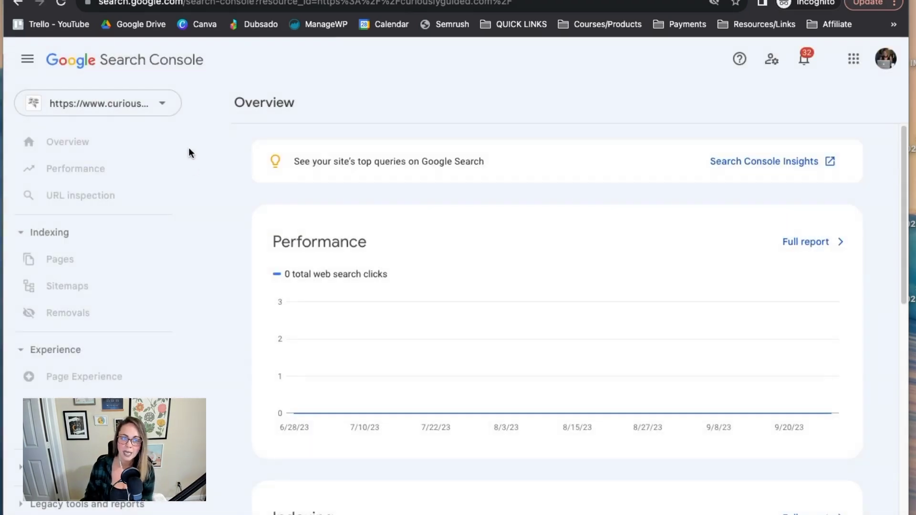
{"action": "left_click", "coordinate": [143, 112]}
{"action": "left_click", "coordinate": [143, 112]}
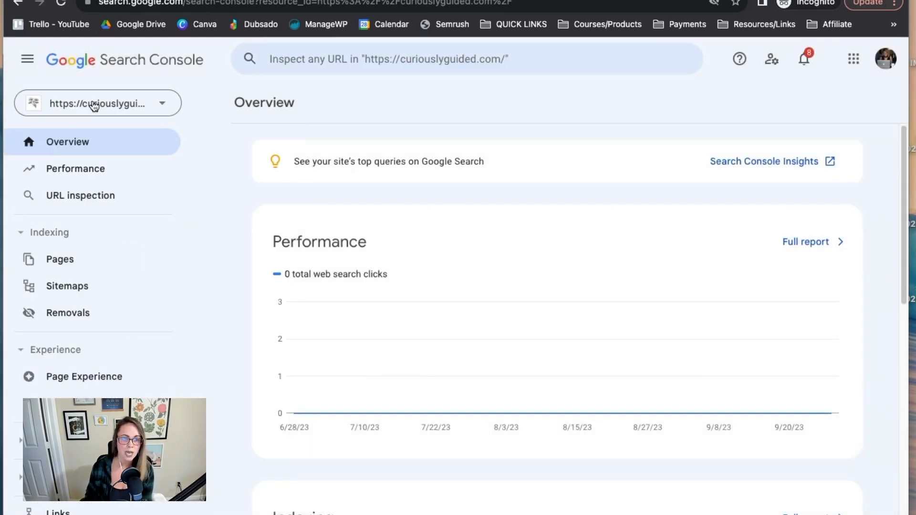
{"action": "left_click", "coordinate": [94, 106]}
{"action": "left_click", "coordinate": [258, 448]}
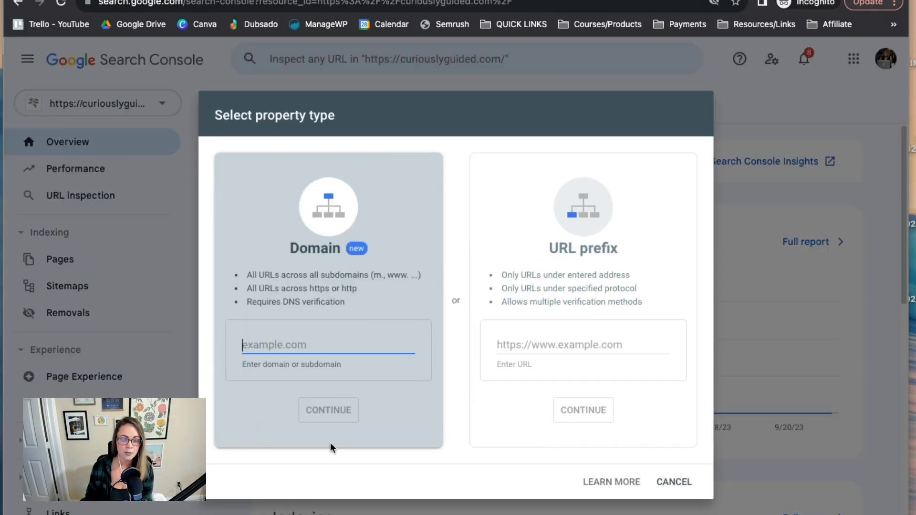
{"action": "left_click", "coordinate": [550, 345]}
{"action": "type", "text": "https://www.curiouslyguided.com/"}
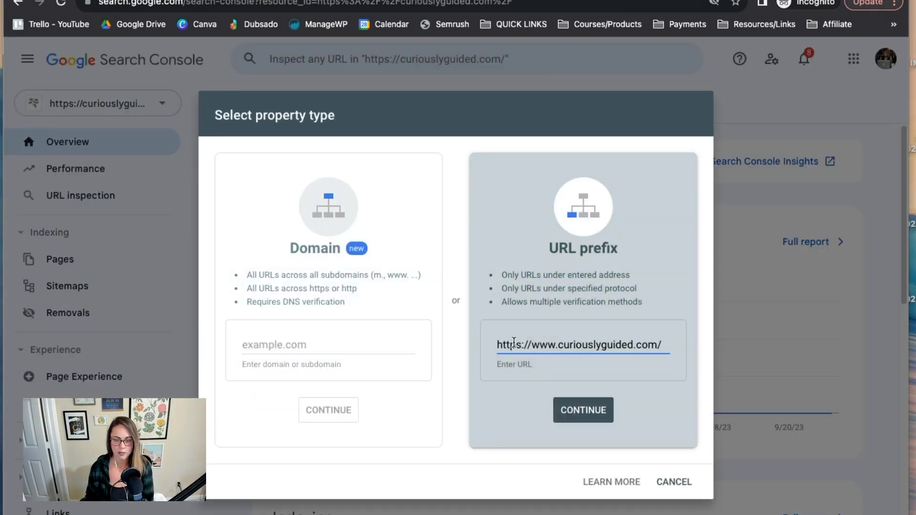
{"action": "left_click", "coordinate": [518, 343]}
{"action": "key", "text": "BackSpace"}
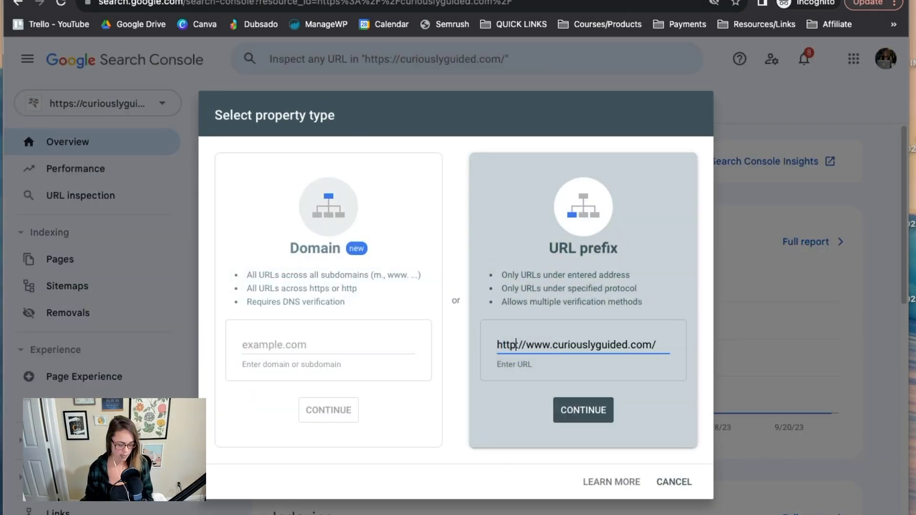
{"action": "left_click", "coordinate": [594, 414]}
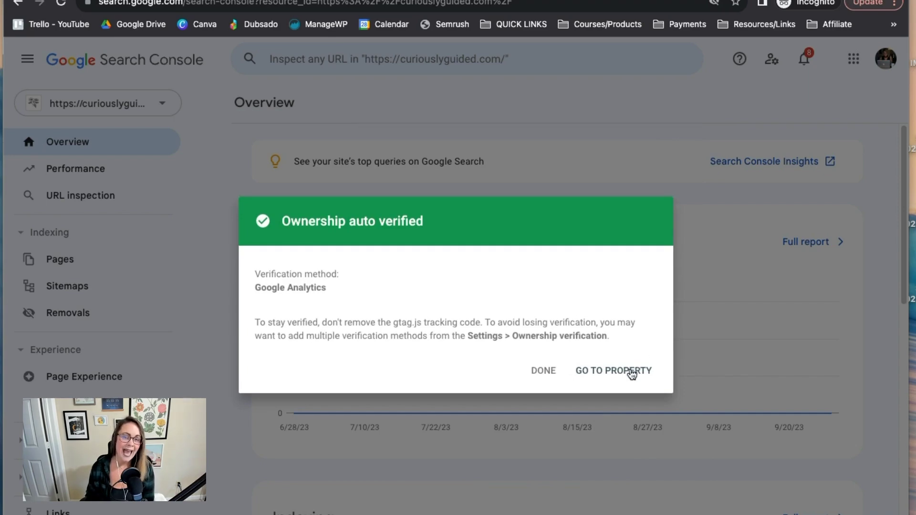
{"action": "left_click", "coordinate": [631, 375]}
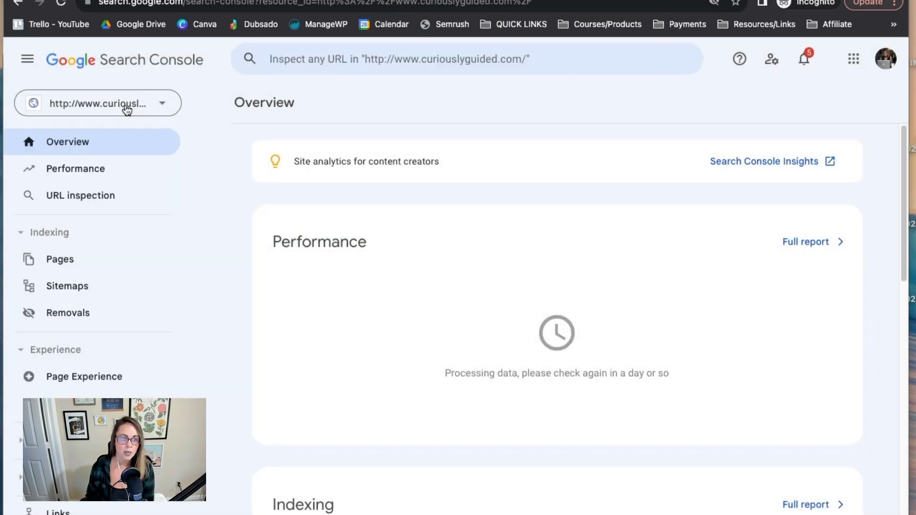
{"action": "left_click", "coordinate": [127, 109]}
{"action": "left_click", "coordinate": [73, 102]}
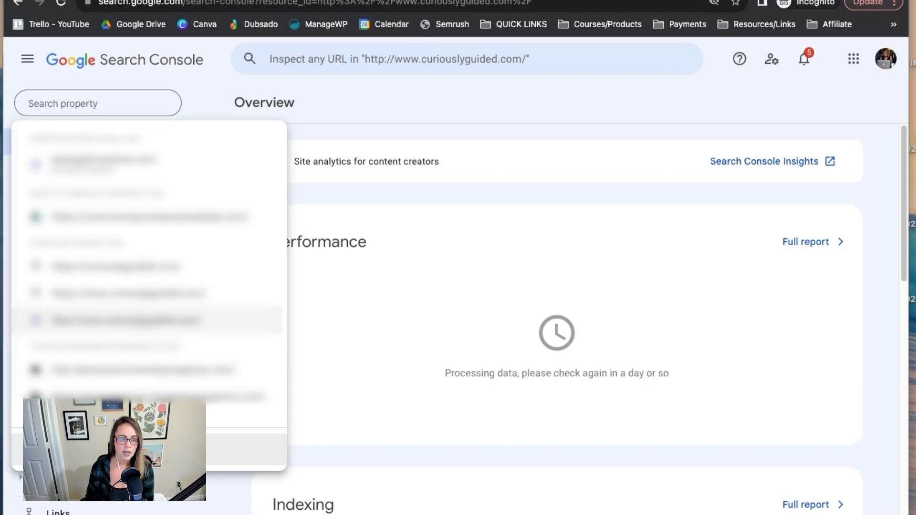
{"action": "key", "text": "Escape"}
{"action": "left_click", "coordinate": [636, 344]}
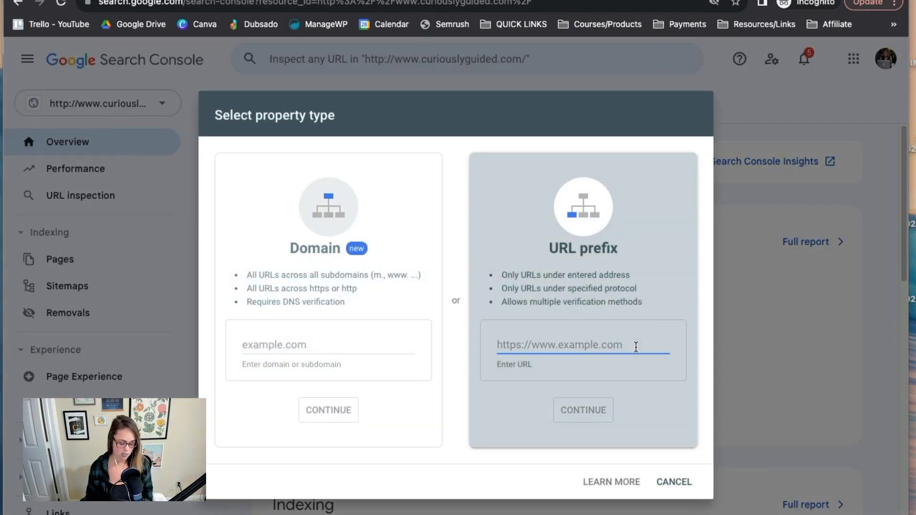
{"action": "type", "text": "http://www.curiouslyguided.com/"}
{"action": "left_click", "coordinate": [549, 345]}
{"action": "key", "text": "BackSpace"}
{"action": "key", "text": "BackSpace"}
{"action": "key", "text": "BackSpace"}
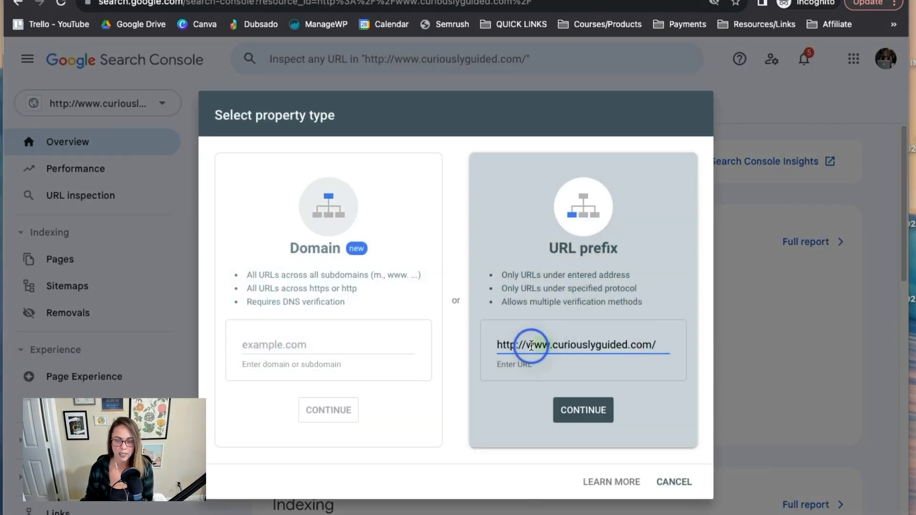
{"action": "key", "text": "BackSpace"}
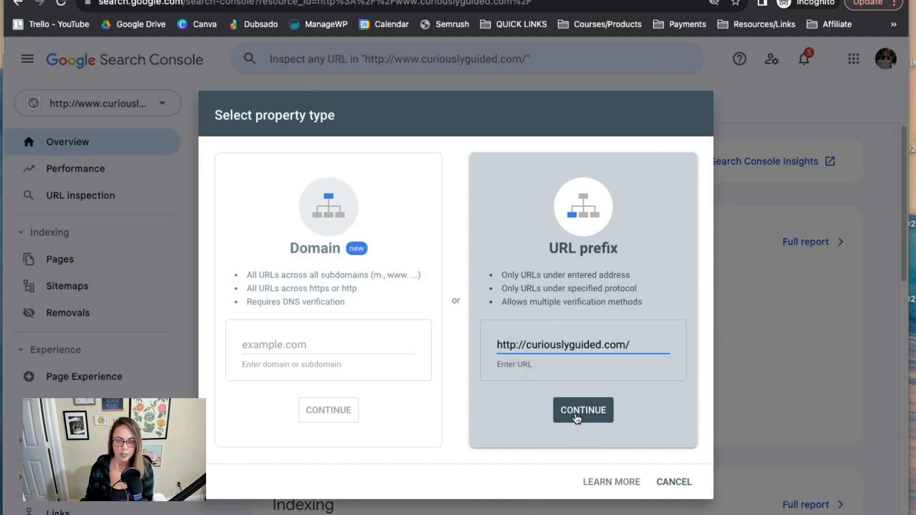
{"action": "left_click", "coordinate": [576, 415]}
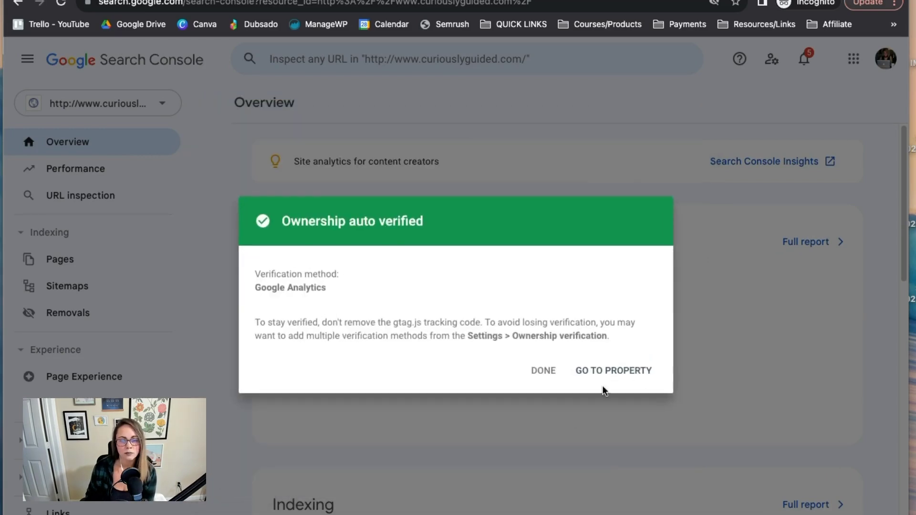
{"action": "left_click", "coordinate": [636, 374]}
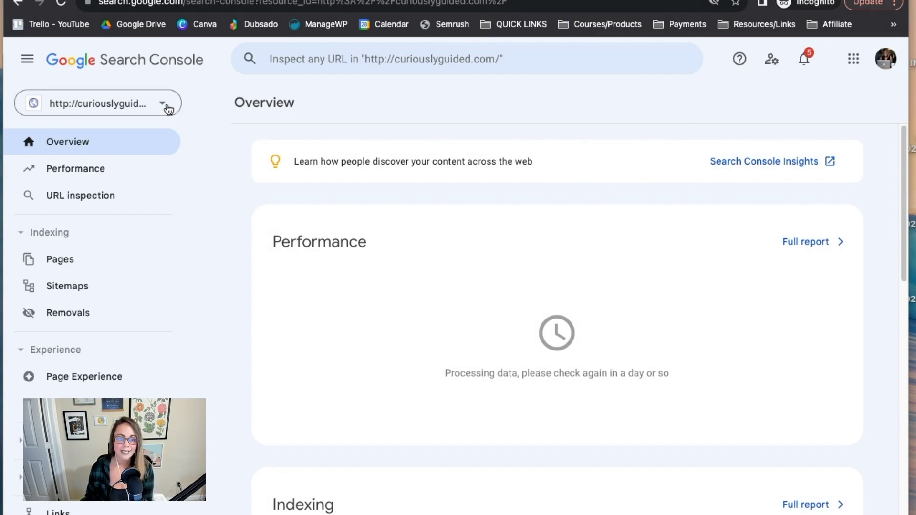
{"action": "left_click", "coordinate": [167, 109]}
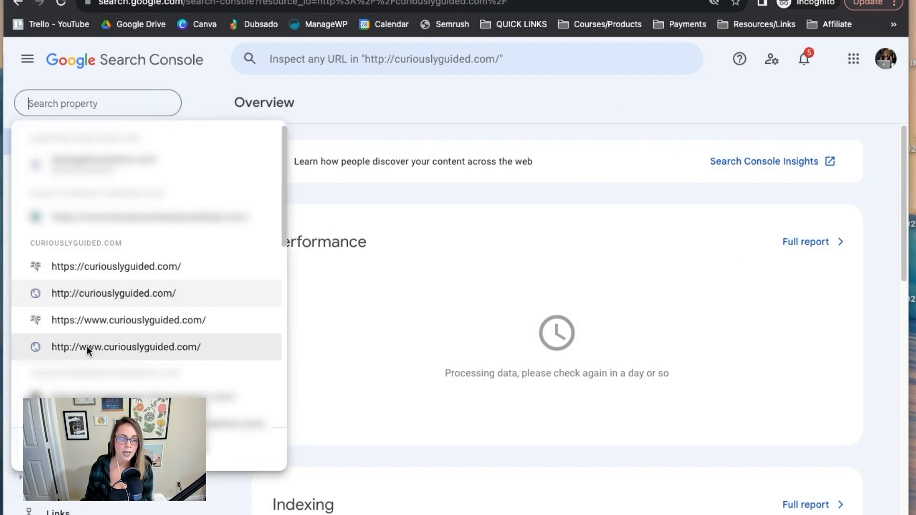
{"action": "left_click", "coordinate": [93, 322]}
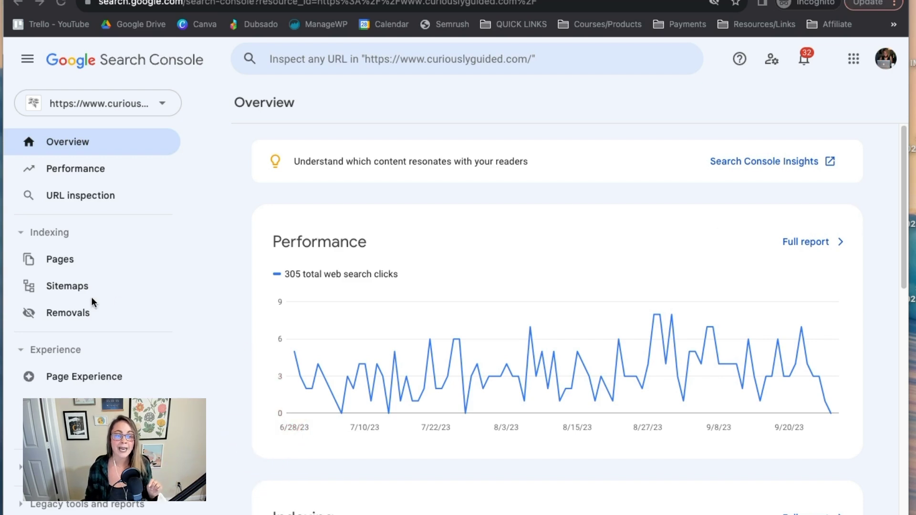
{"action": "left_click", "coordinate": [195, 294]}
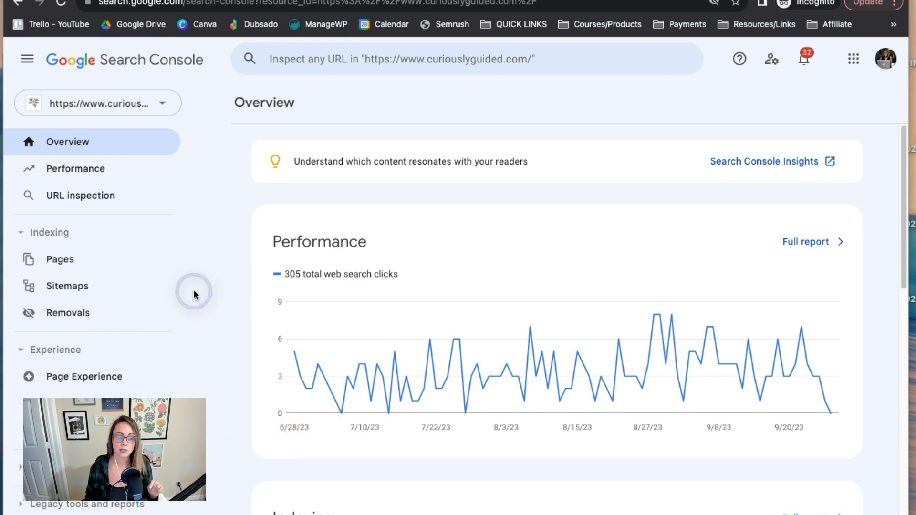